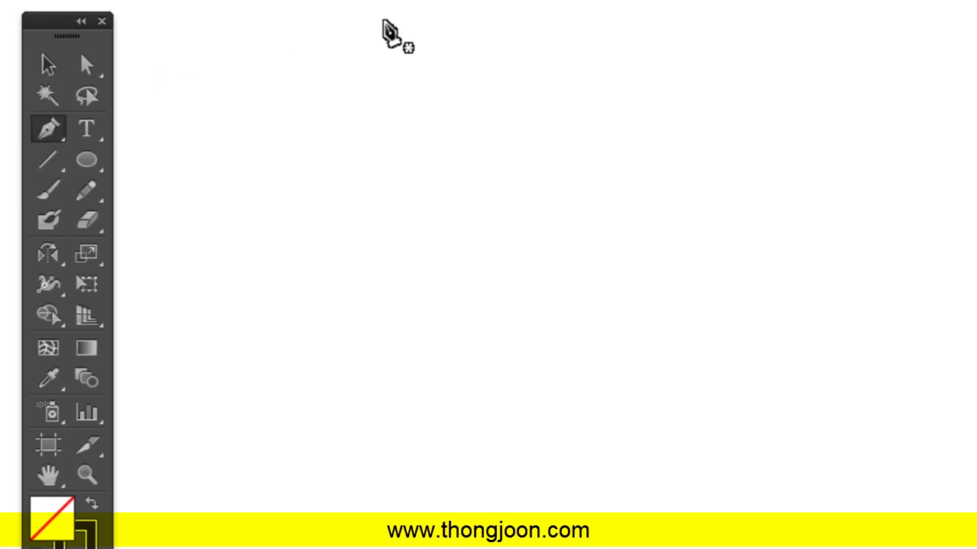
# Step: Draw a two-anchor curve from an angled top anchor to a bottom anchor directly below it
pyautogui.moveTo(442, 25); pyautogui.dragTo(384, 84)
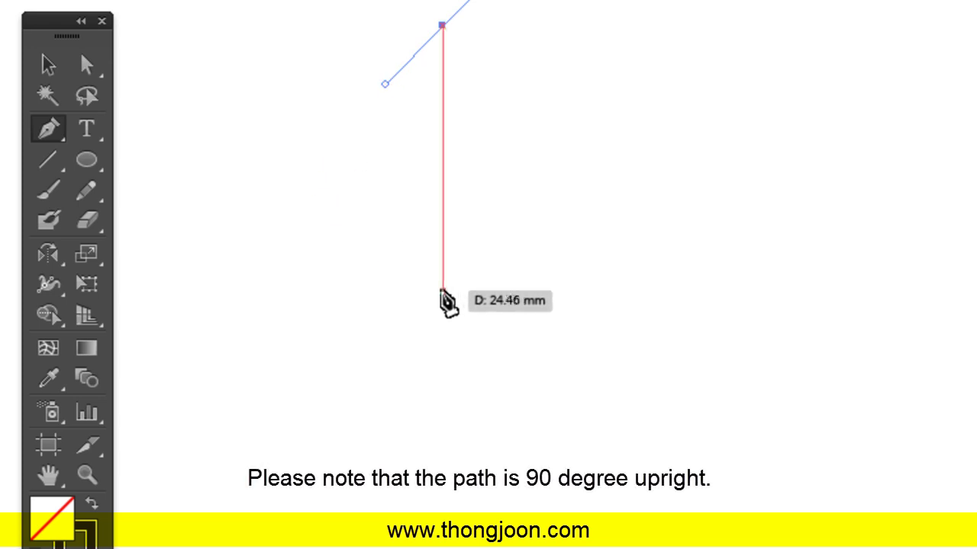
pyautogui.moveTo(442, 295); pyautogui.dragTo(611, 438)
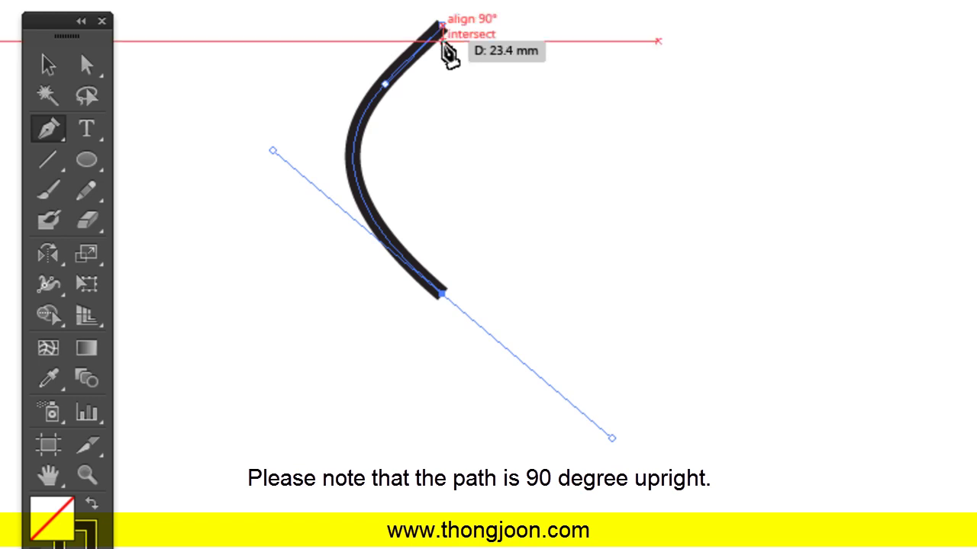
pyautogui.click(46, 67)
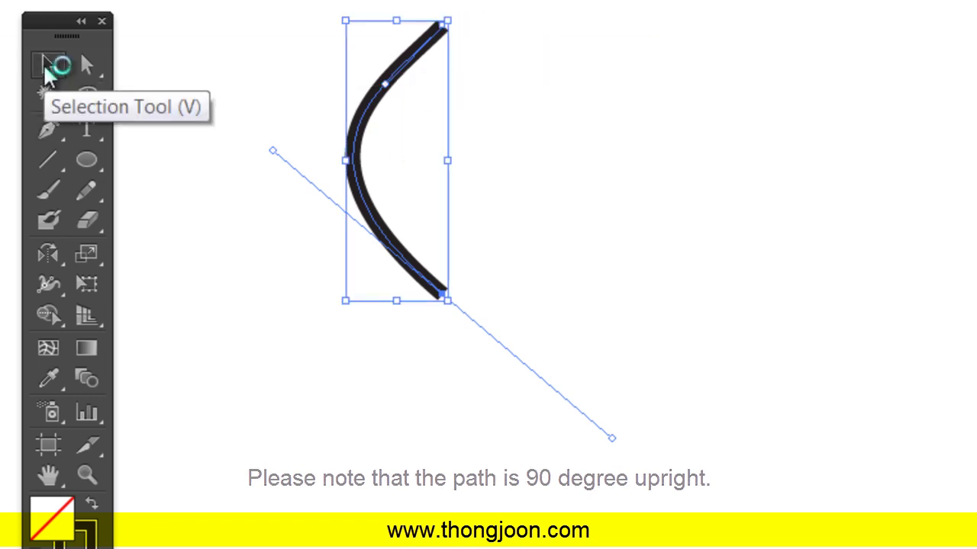
# Step: Reselect the curve and open Reflect settings pivoting on its bottom anchor, Vertical axis at 90°
pyautogui.click(319, 71)
pyautogui.moveTo(318, 61); pyautogui.dragTo(405, 131)
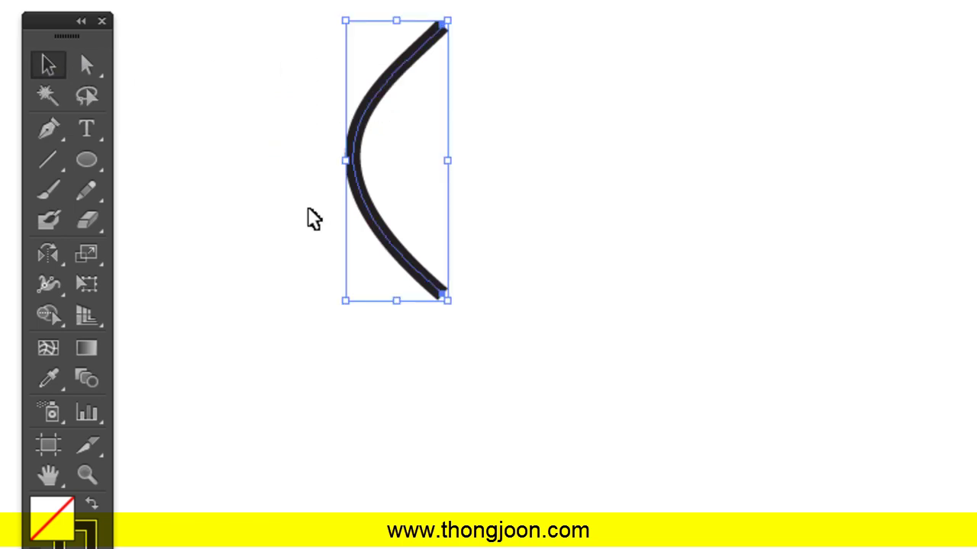
pyautogui.click(46, 259)
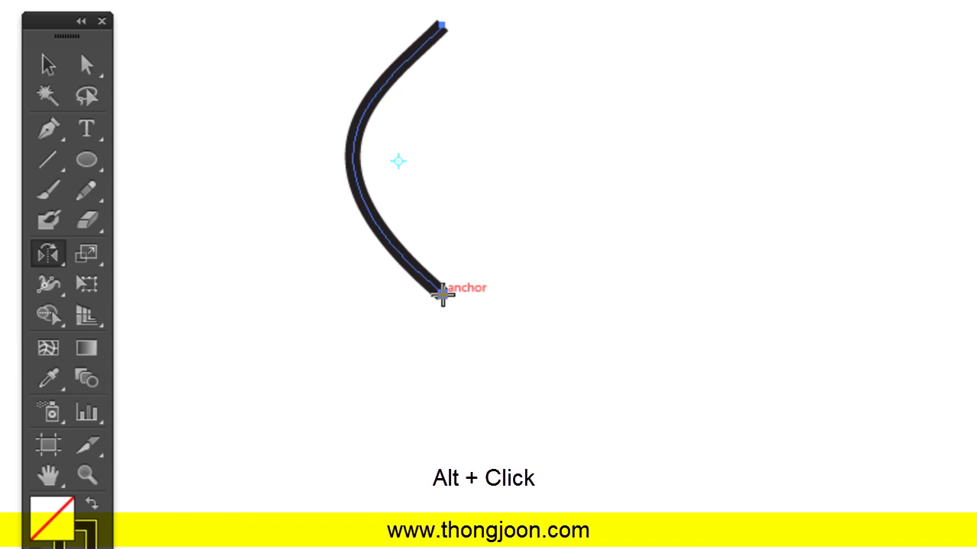
pyautogui.keyDown('alt'); pyautogui.click(443, 294); pyautogui.keyUp('alt')
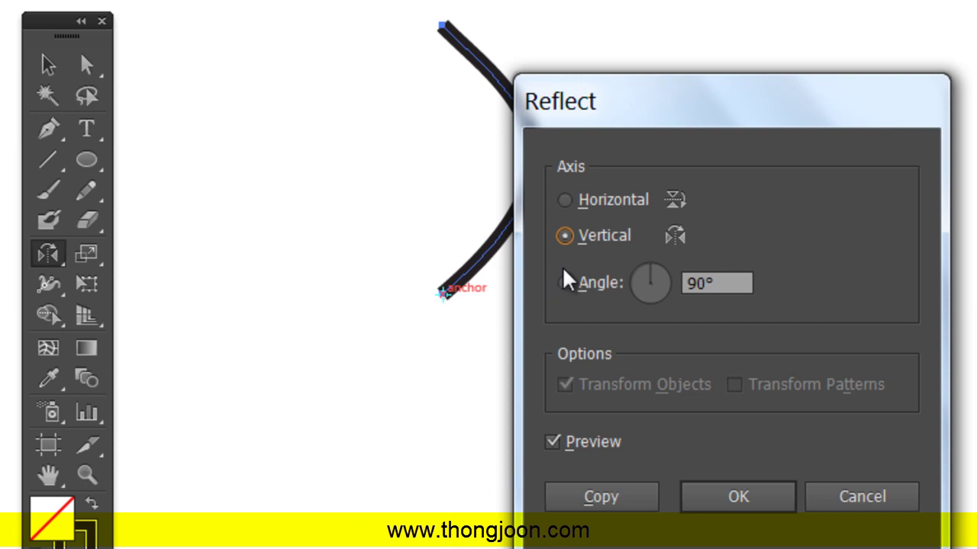
# Step: Compare the vertical reflection preview, then add a mirrored copy to form a closed leaf
pyautogui.click(553, 444)
pyautogui.click(554, 444)
pyautogui.click(553, 444)
pyautogui.click(553, 445)
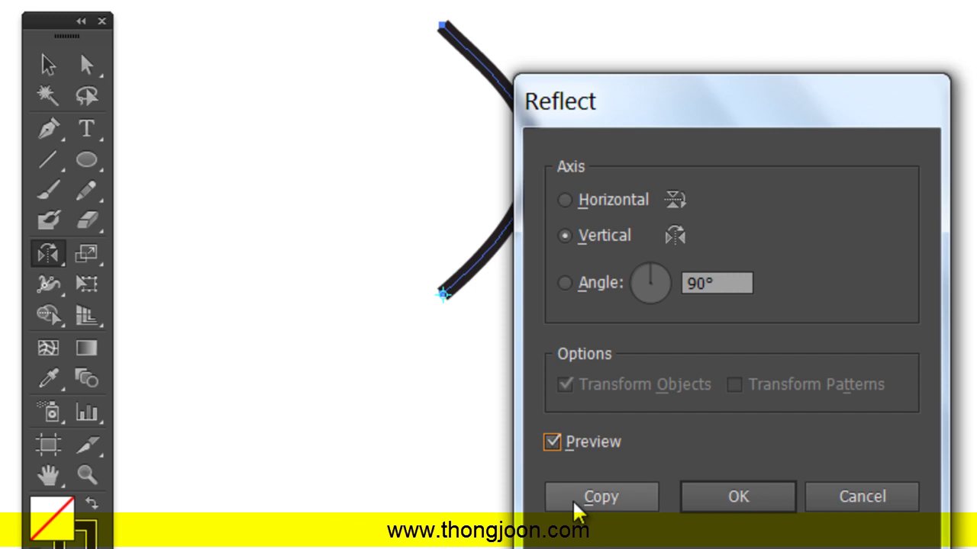
pyautogui.click(603, 496)
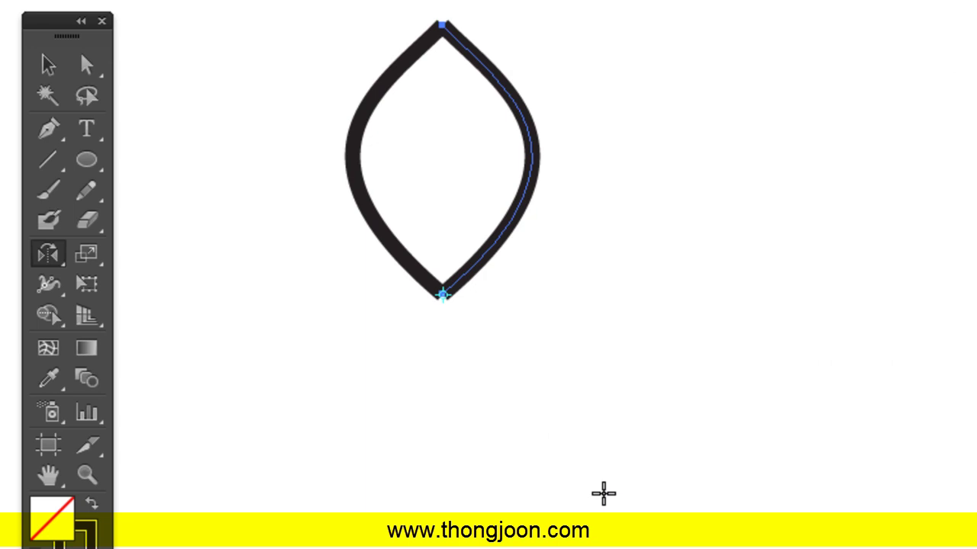
# Step: Marquee-select both halves of the leaf and delete them
pyautogui.click(51, 68)
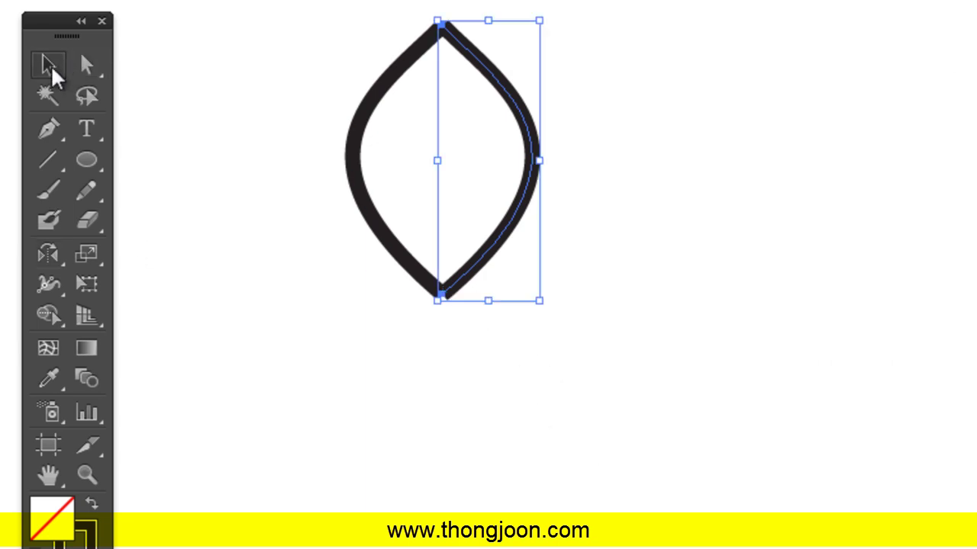
pyautogui.moveTo(321, 17); pyautogui.dragTo(586, 191)
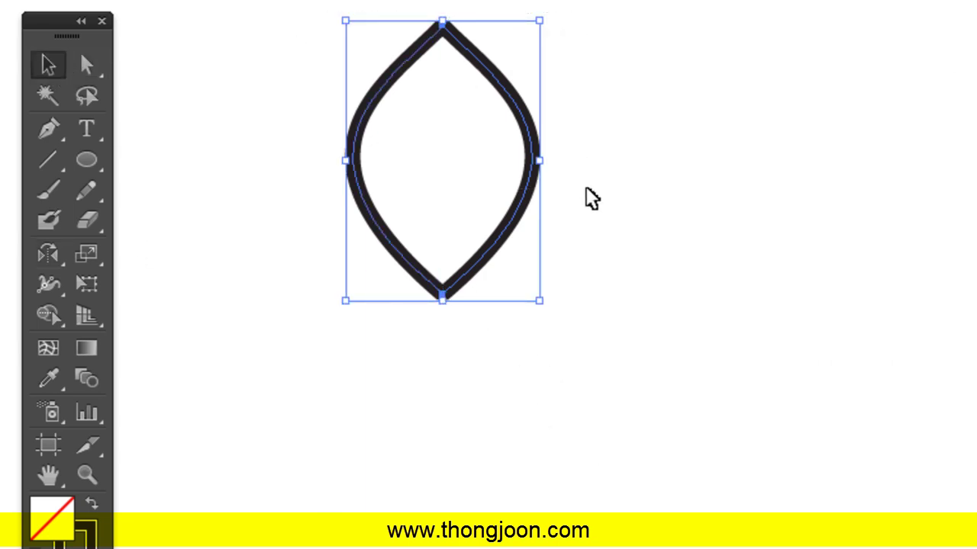
pyautogui.press('Delete')
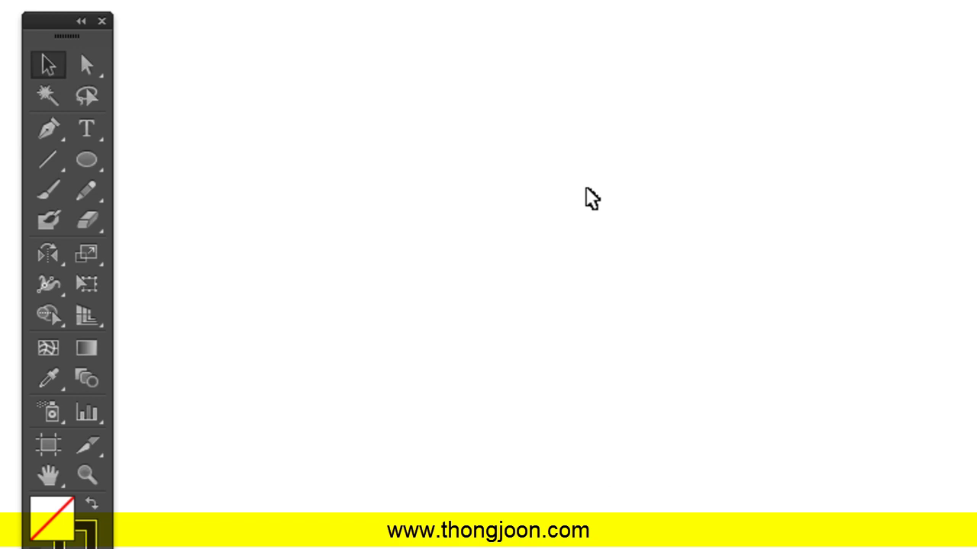
# Step: Draw a J-shaped hook curve sweeping down from the top and out to the right
pyautogui.click(50, 134)
pyautogui.moveTo(359, 57); pyautogui.dragTo(369, 113)
pyautogui.moveTo(582, 237); pyautogui.dragTo(786, 129)
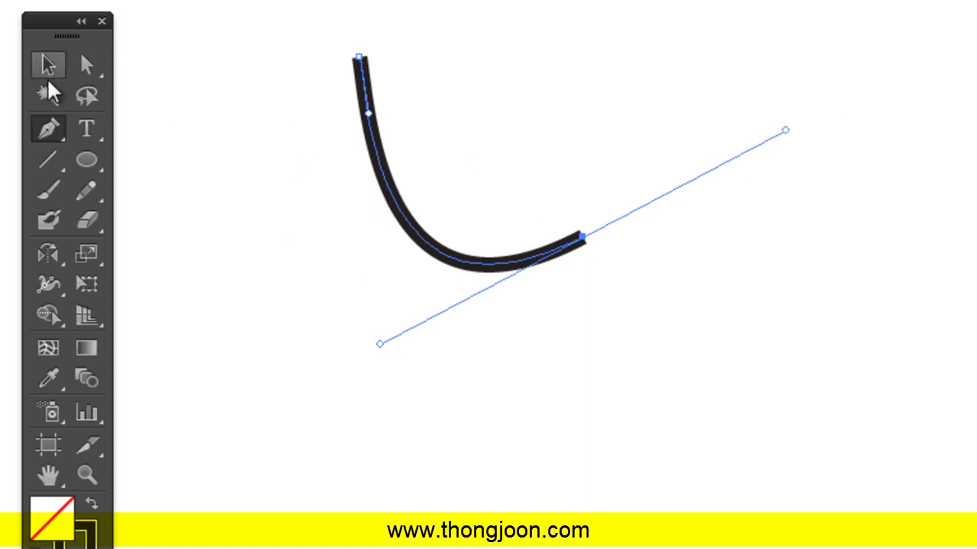
# Step: Reselect the whole hook curve, ready for mirroring
pyautogui.click(48, 66)
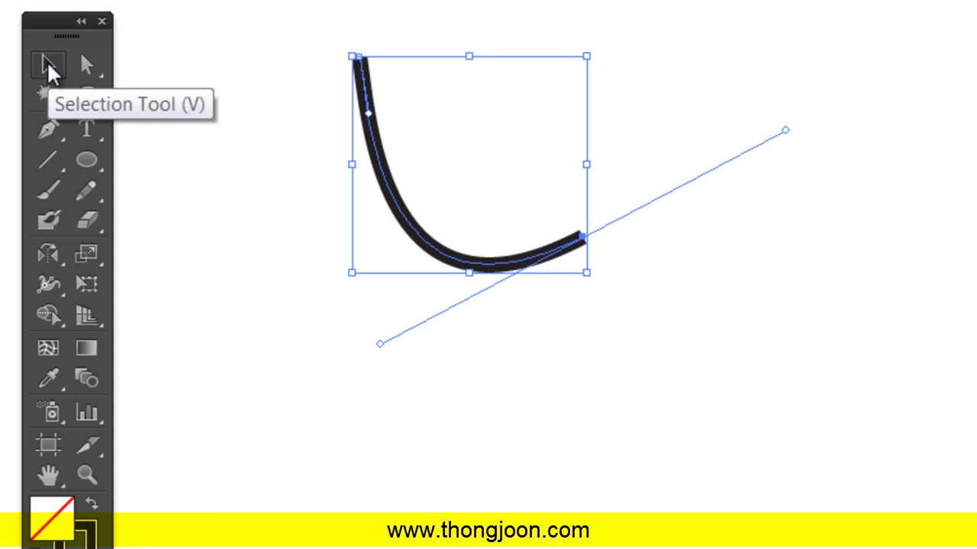
pyautogui.click(264, 71)
pyautogui.moveTo(268, 71); pyautogui.dragTo(395, 93)
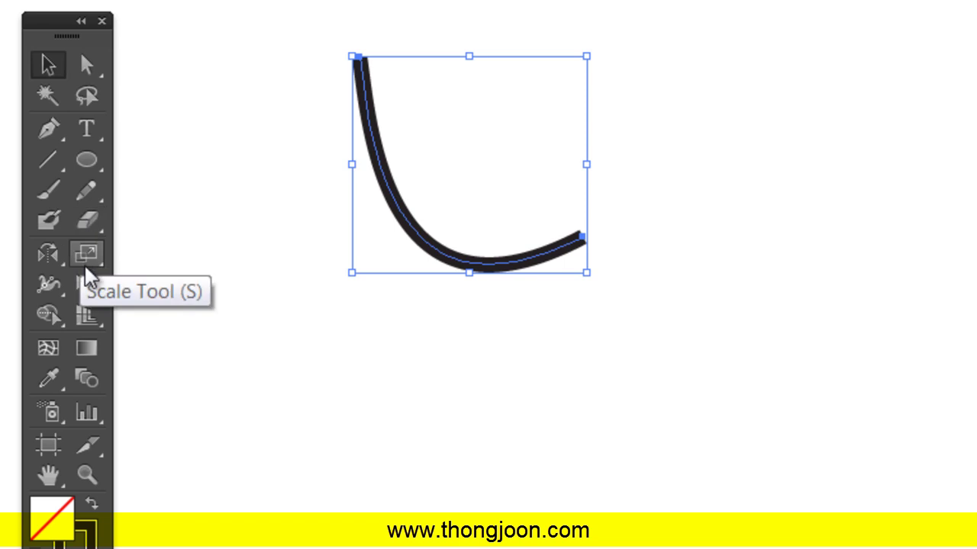
pyautogui.click(49, 261)
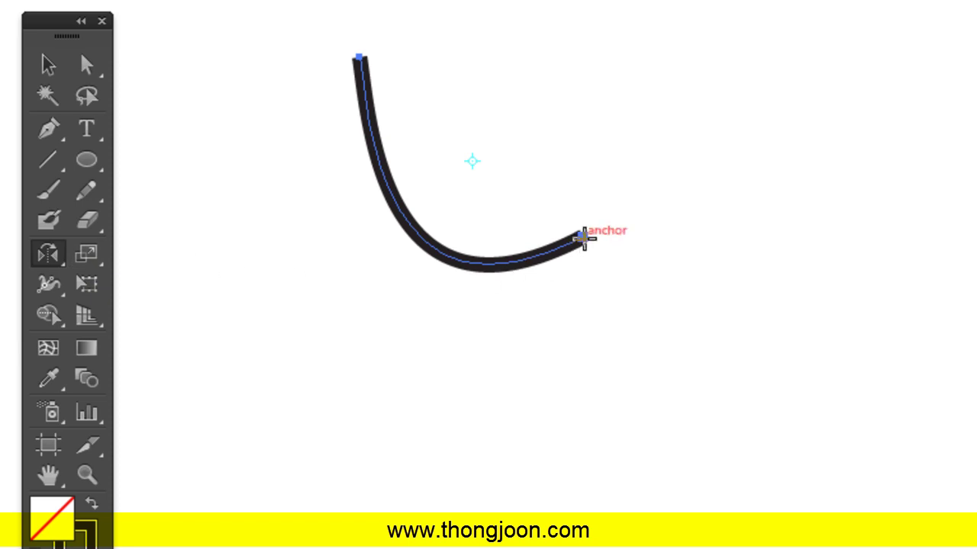
# Step: Reflect a copy of the hook about its right end anchor at a custom 50° angle
pyautogui.keyDown('alt'); pyautogui.click(585, 238); pyautogui.keyUp('alt')
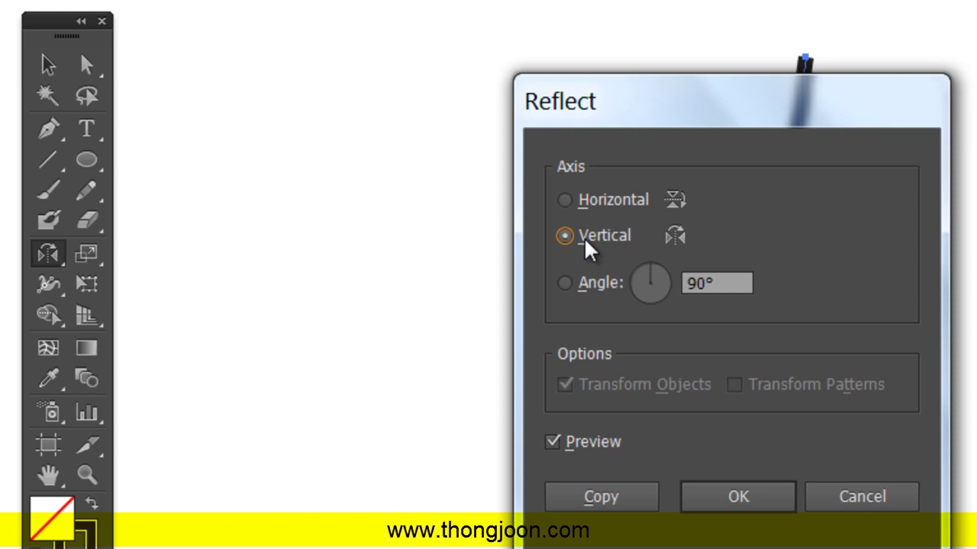
pyautogui.moveTo(660, 122); pyautogui.dragTo(678, 284)
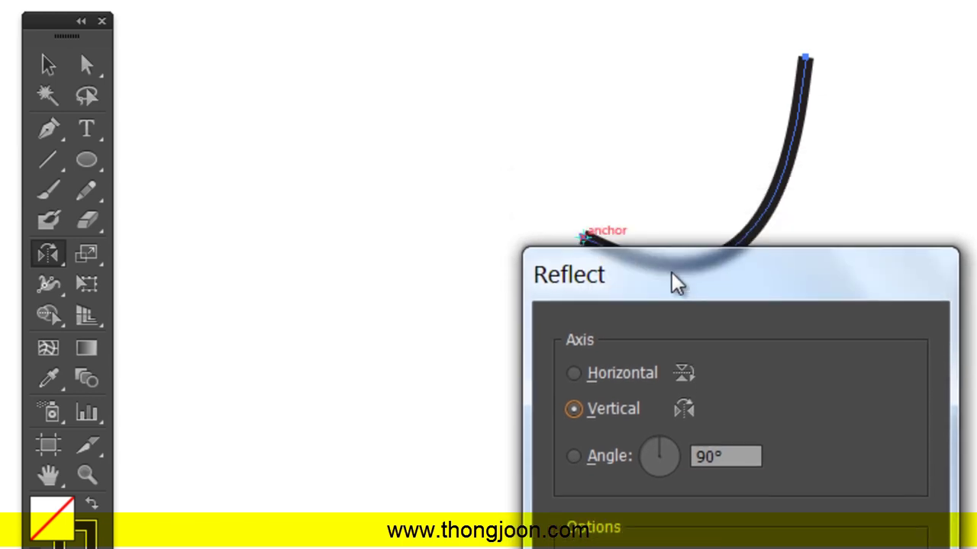
pyautogui.click(573, 376)
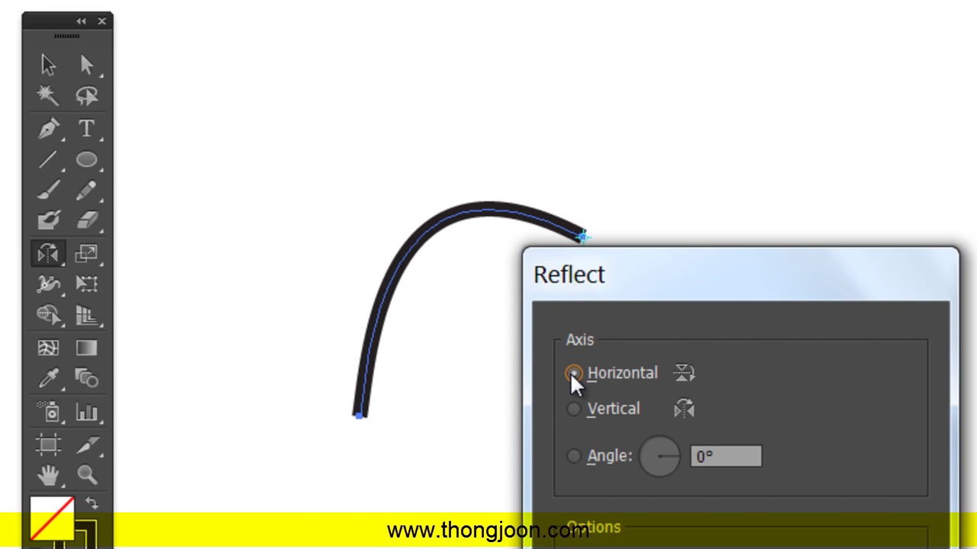
pyautogui.click(574, 412)
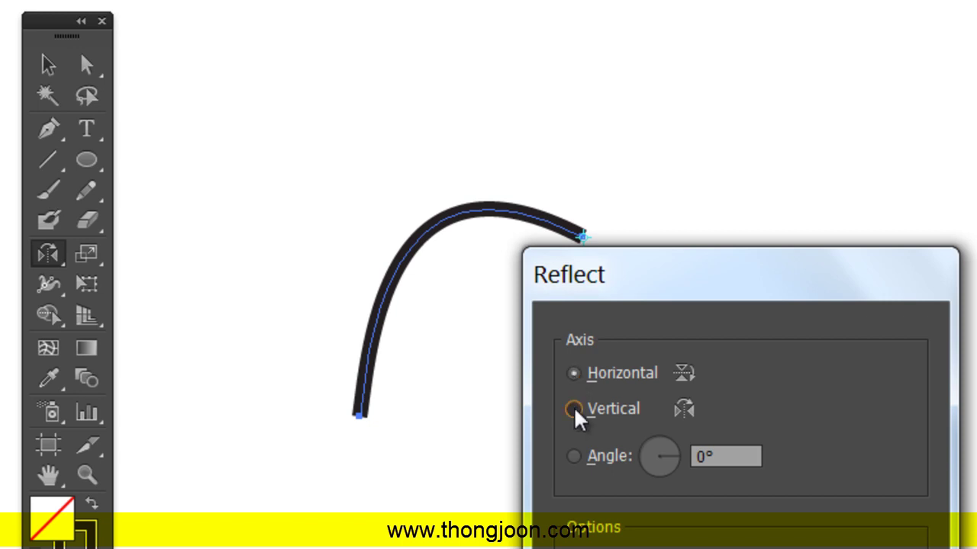
pyautogui.click(574, 457)
pyautogui.click(737, 461)
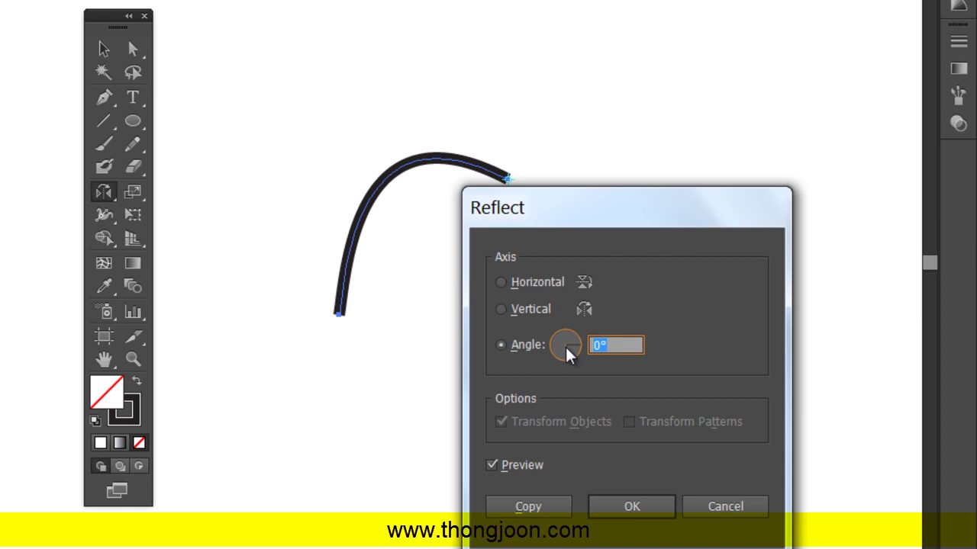
pyautogui.write('50')
pyautogui.click(491, 465)
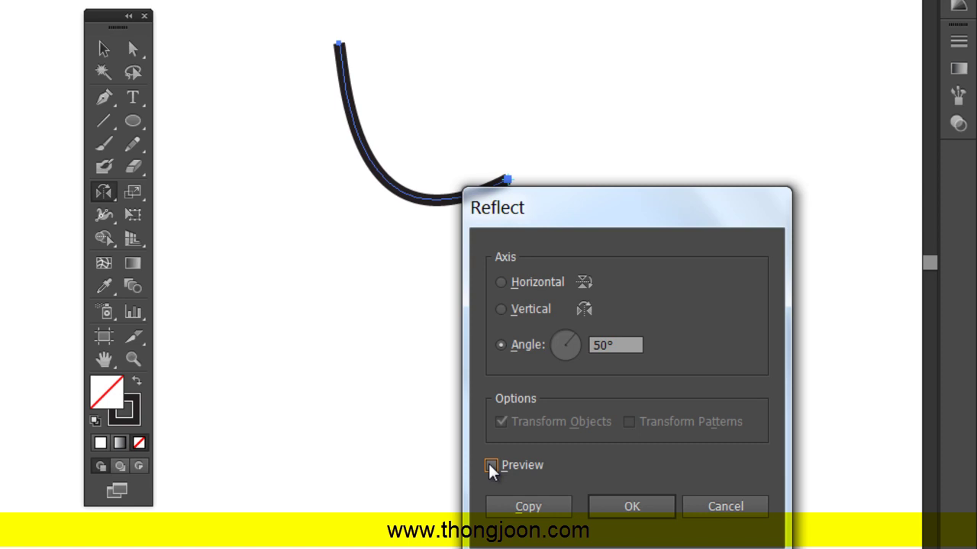
pyautogui.click(525, 506)
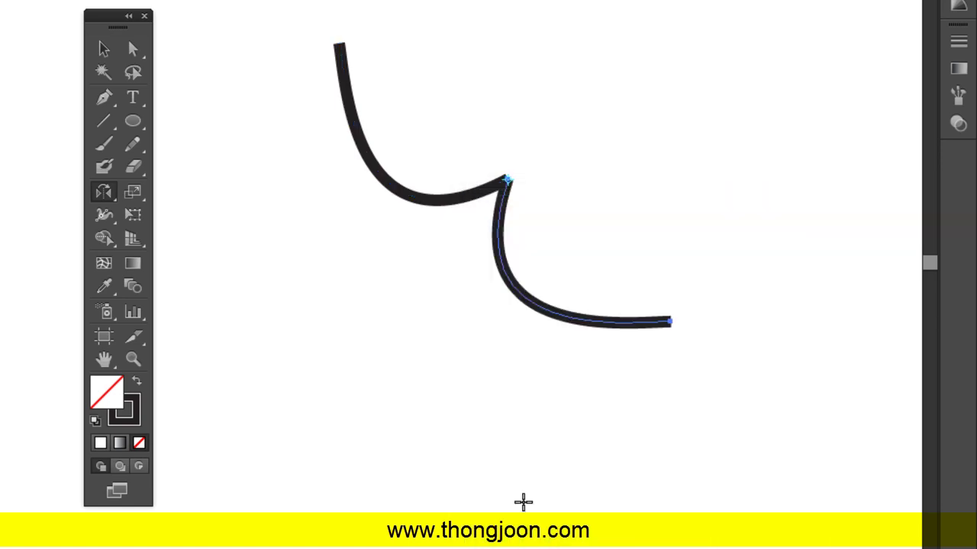
# Step: Undo the 50° copy and reflect a copy across the top-to-bottom anchor line, closing a teardrop
pyautogui.hotkey('ctrl', 'z')
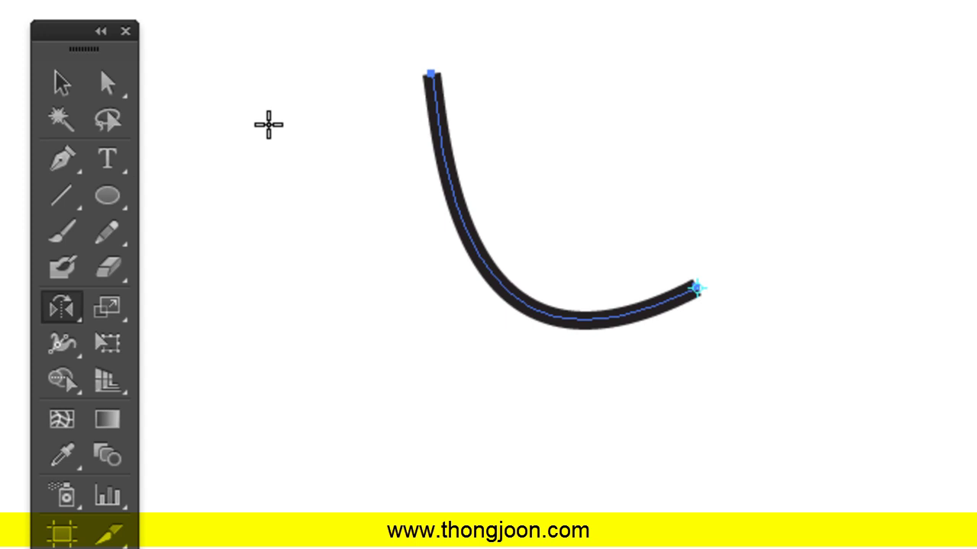
pyautogui.click(432, 74)
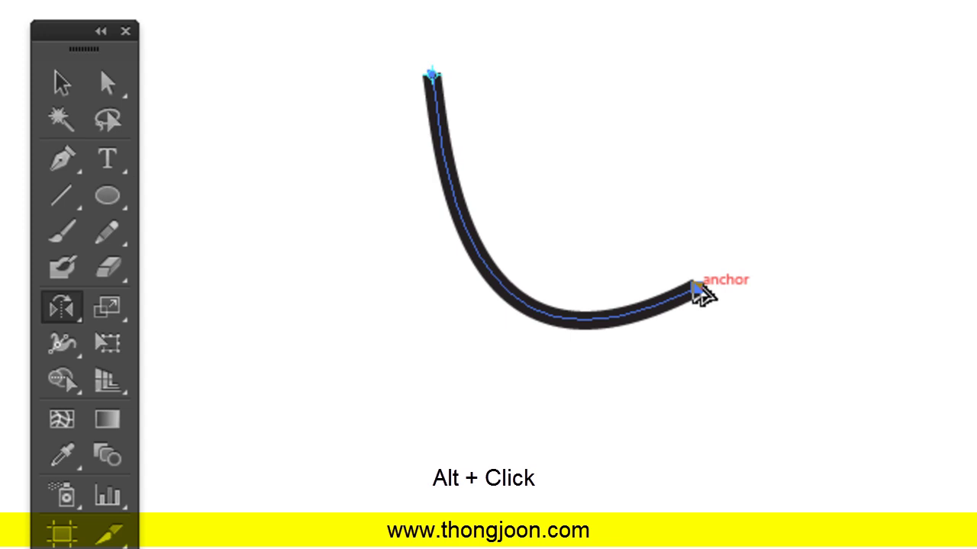
pyautogui.keyDown('alt'); pyautogui.click(694, 287); pyautogui.keyUp('alt')
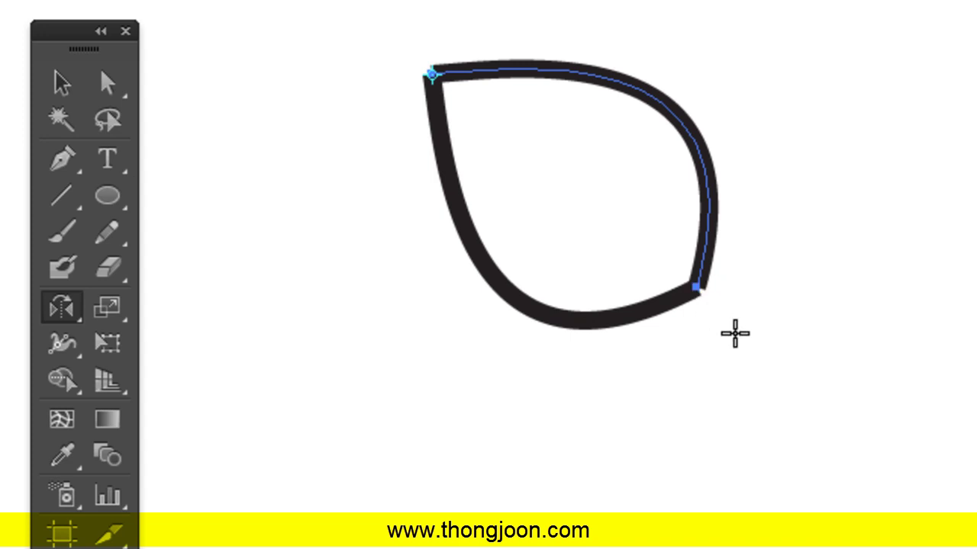
# Step: Marquee-select the teardrop leaf and delete it
pyautogui.click(61, 85)
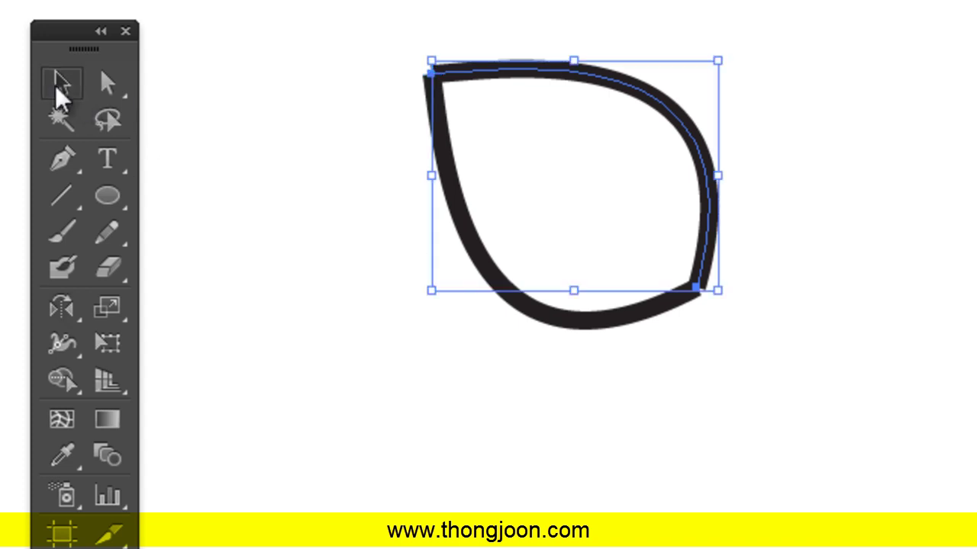
pyautogui.moveTo(349, 5); pyautogui.dragTo(628, 308)
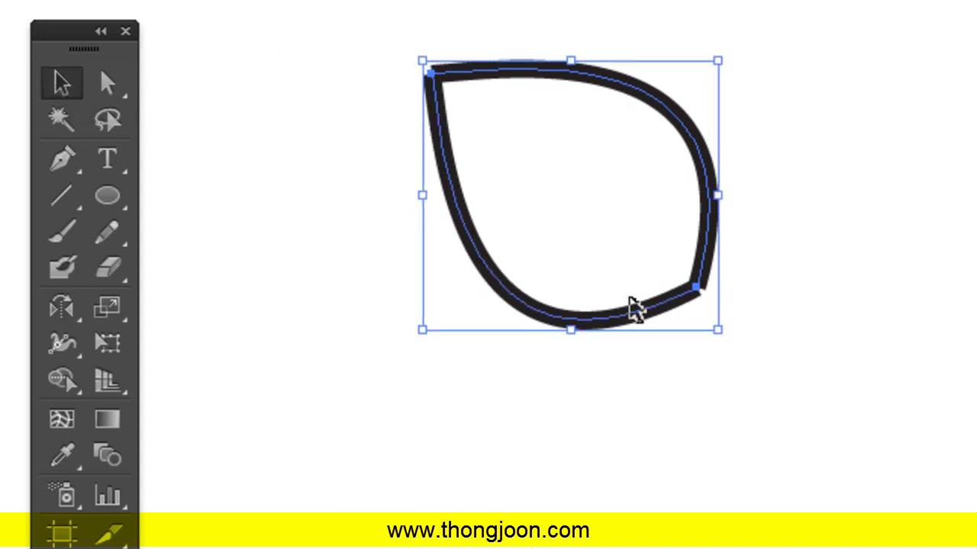
pyautogui.press('Delete')
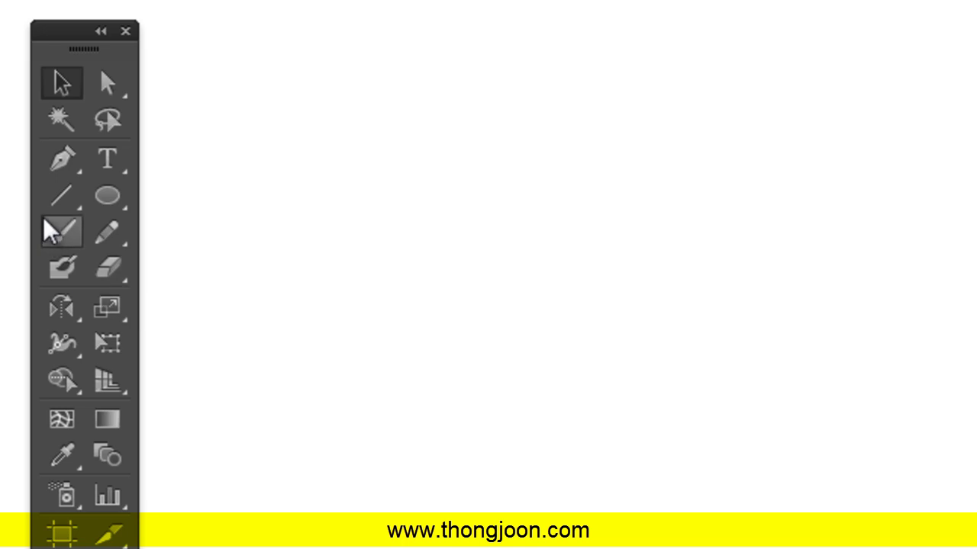
# Step: Draw a tall S-curve bowing left at the top and sweeping right at the bottom, then select it
pyautogui.click(64, 160)
pyautogui.moveTo(385, 105); pyautogui.dragTo(402, 178)
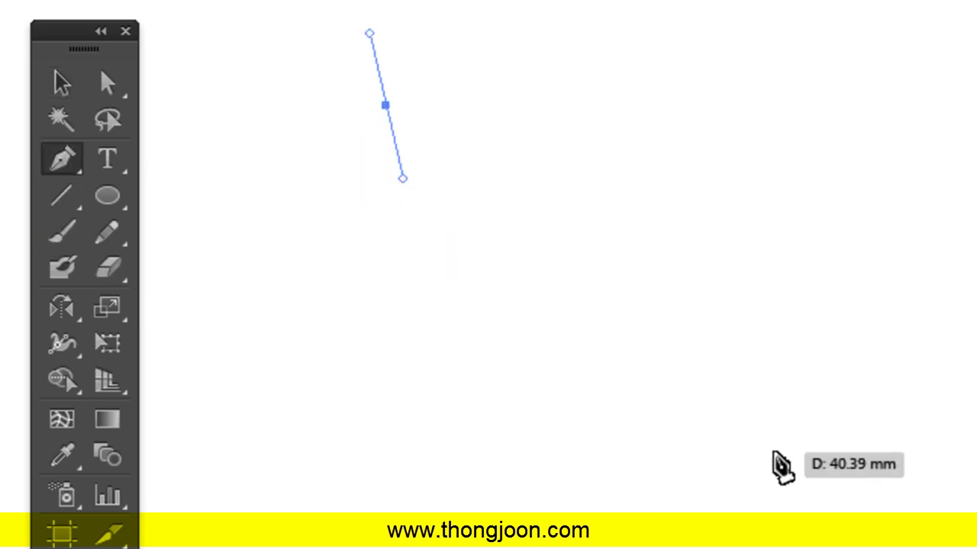
pyautogui.moveTo(457, 450); pyautogui.dragTo(689, 489)
pyautogui.moveTo(721, 486); pyautogui.dragTo(721, 487)
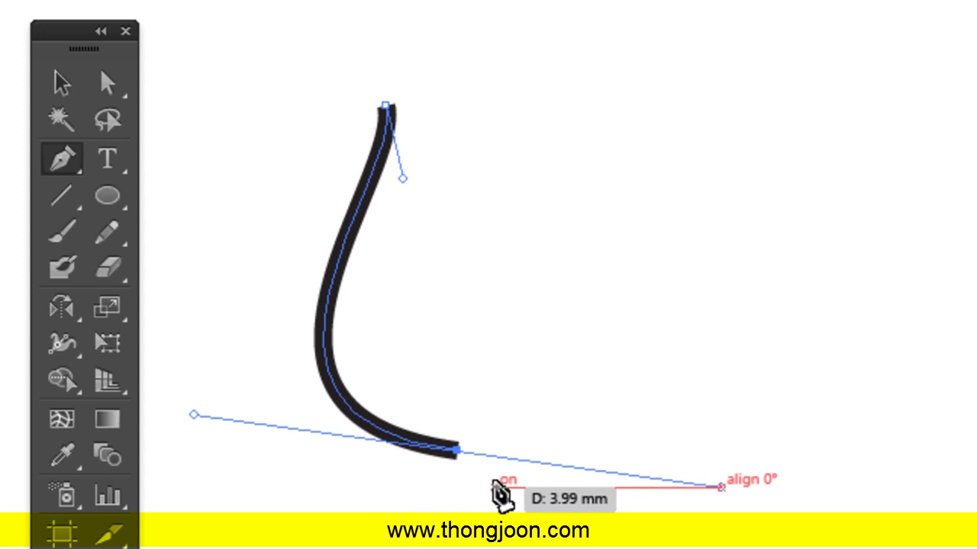
pyautogui.click(58, 86)
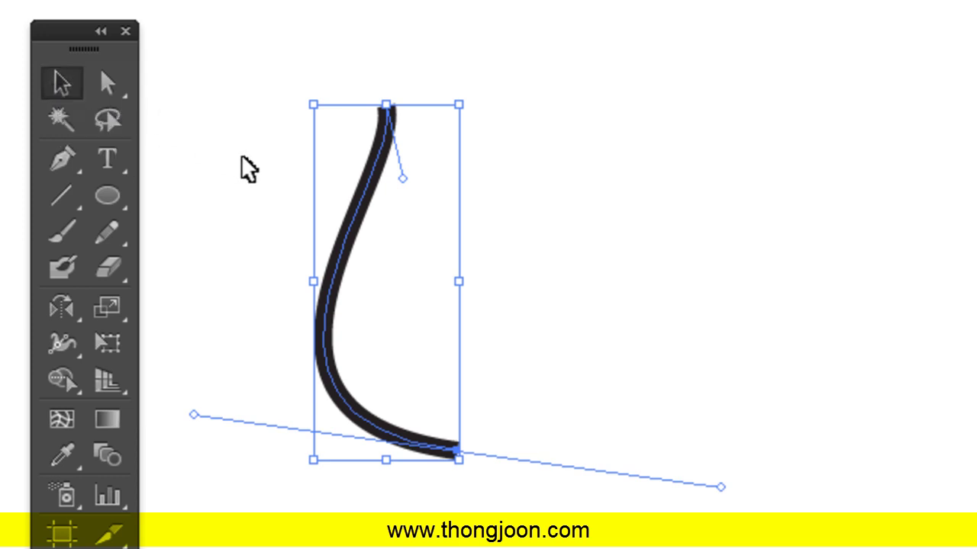
pyautogui.moveTo(297, 200); pyautogui.dragTo(408, 231)
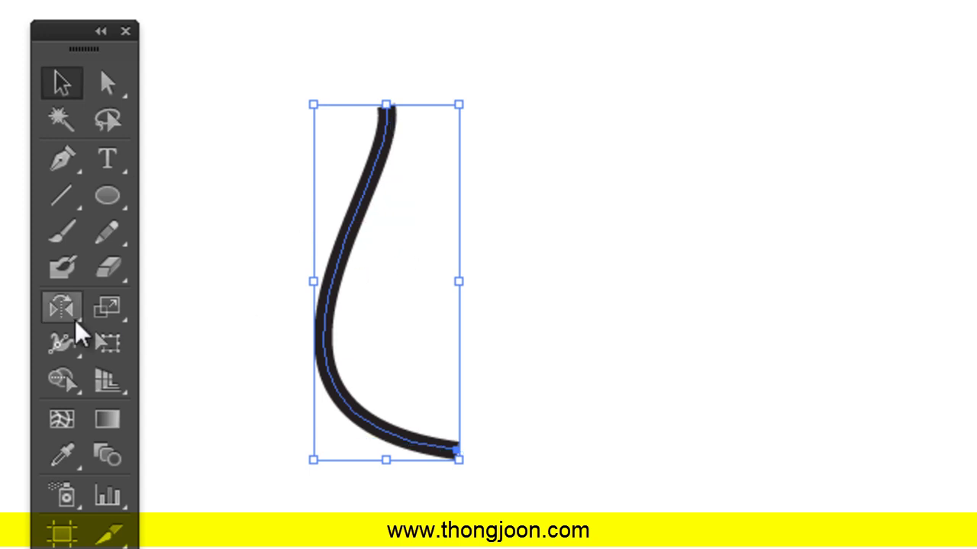
pyautogui.click(59, 300)
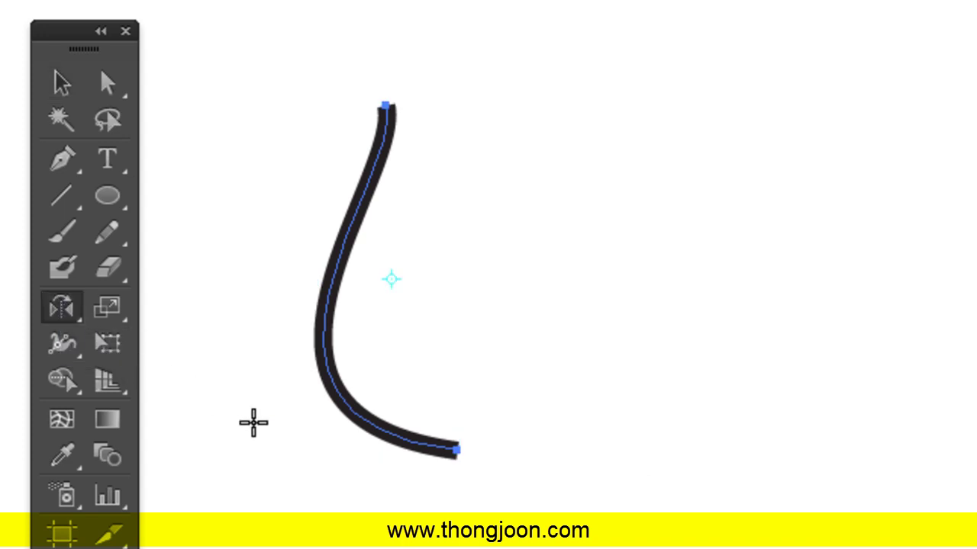
pyautogui.click(385, 105)
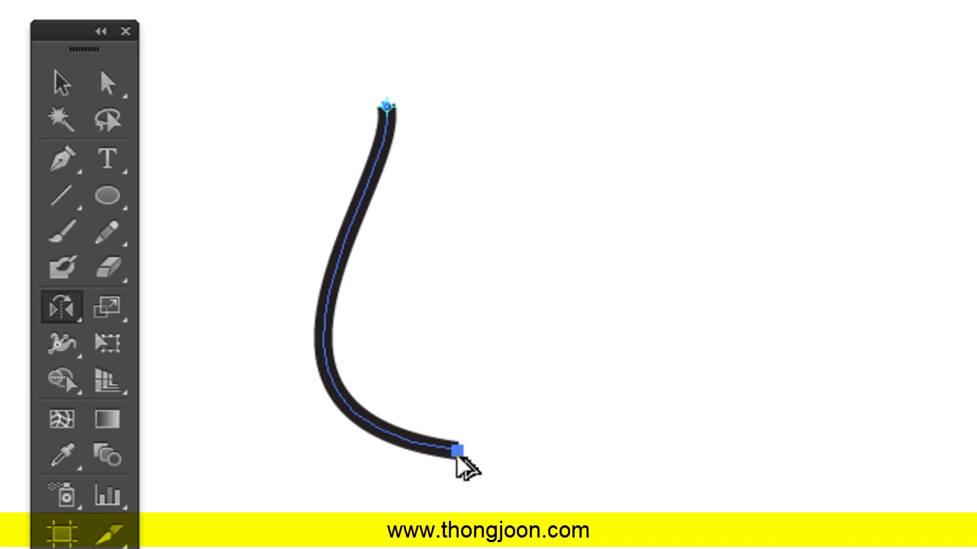
pyautogui.moveTo(457, 456); pyautogui.dragTo(458, 456)
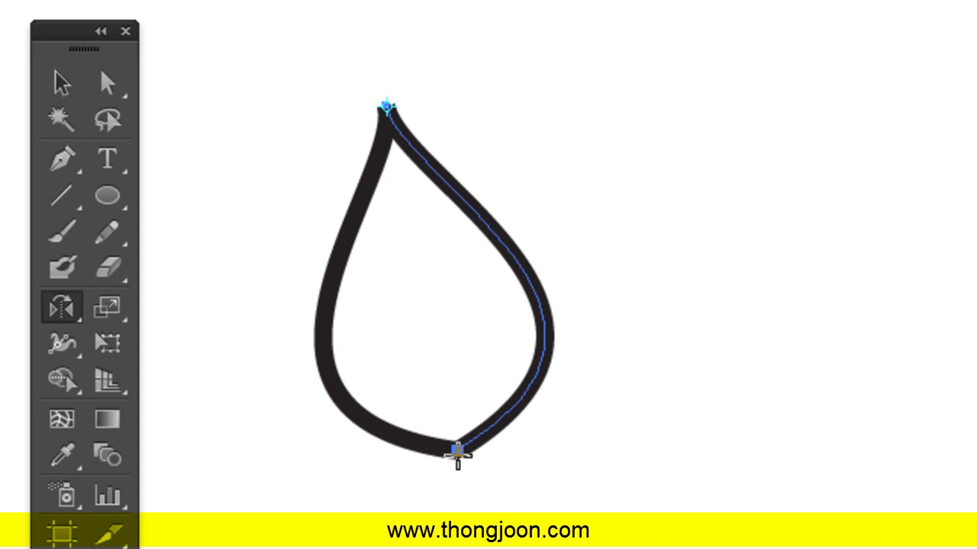
pyautogui.hotkey('ctrl', 'z')
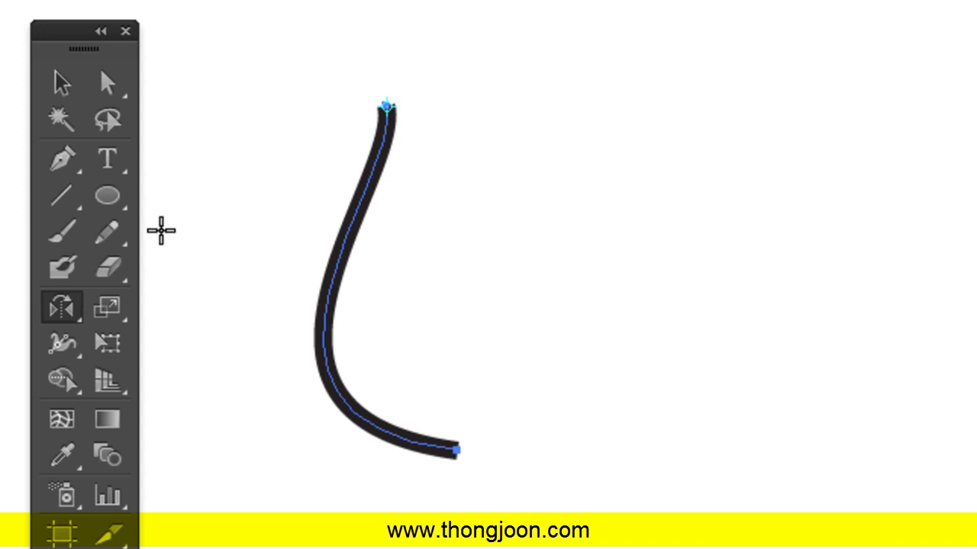
pyautogui.click(109, 232)
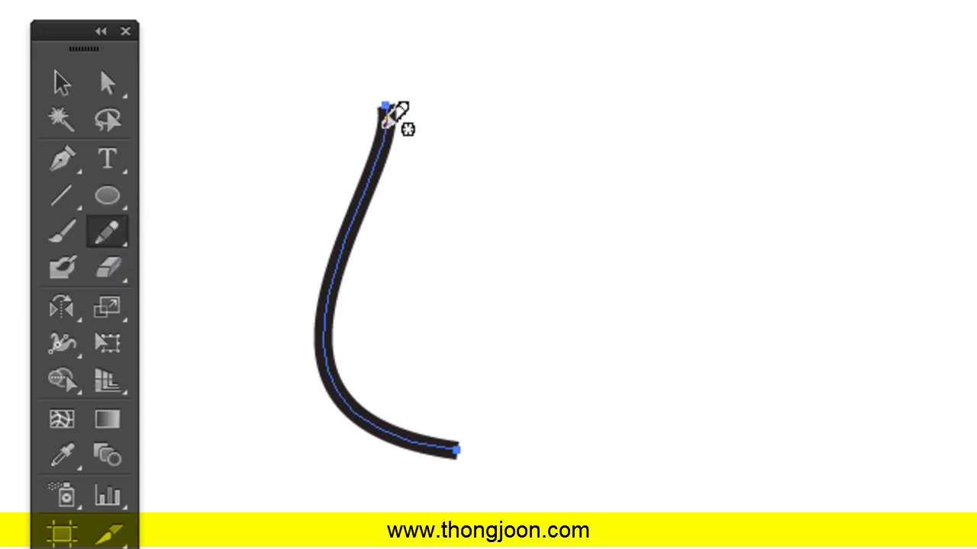
pyautogui.moveTo(386, 107)
pyautogui.mouseDown()
pyautogui.moveTo(396, 140)
pyautogui.moveTo(455, 208)
pyautogui.moveTo(525, 252)
pyautogui.moveTo(575, 305)
pyautogui.moveTo(583, 364)
pyautogui.moveTo(569, 396)
pyautogui.moveTo(520, 434)
pyautogui.mouseUp()
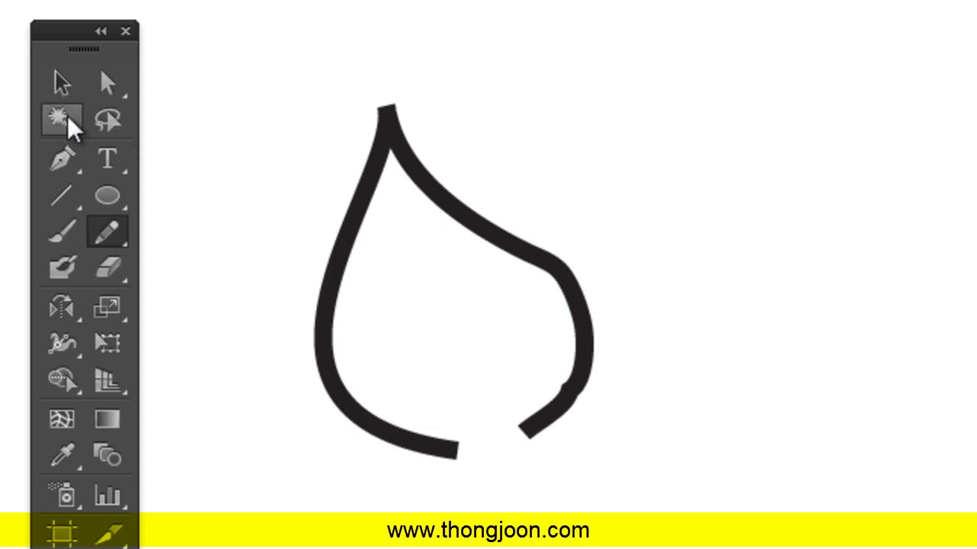
pyautogui.hotkey('ctrl', 'z')
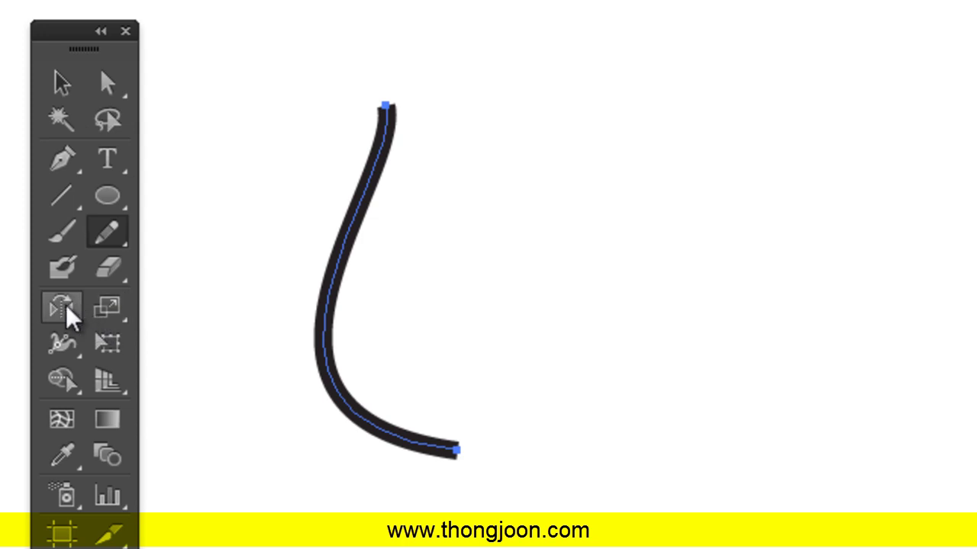
# Step: Reflect a copy of the S-curve about its top anchor, swinging it right into an open teardrop
pyautogui.click(60, 84)
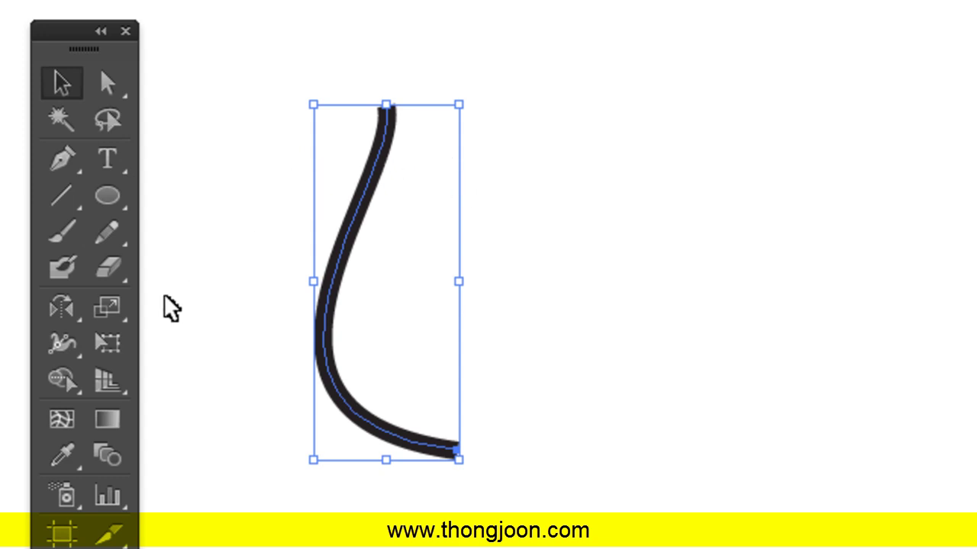
pyautogui.click(60, 313)
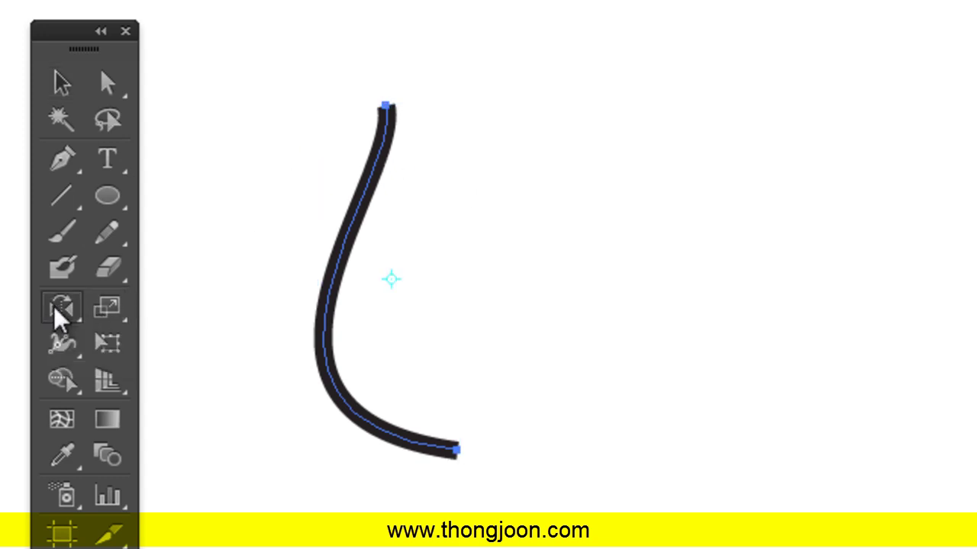
pyautogui.click(388, 105)
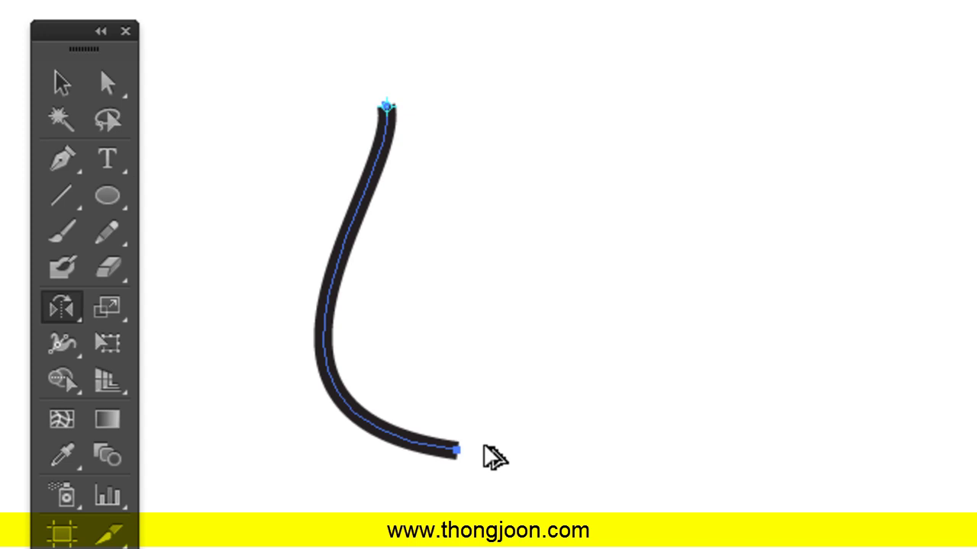
pyautogui.moveTo(494, 457); pyautogui.dragTo(485, 446)
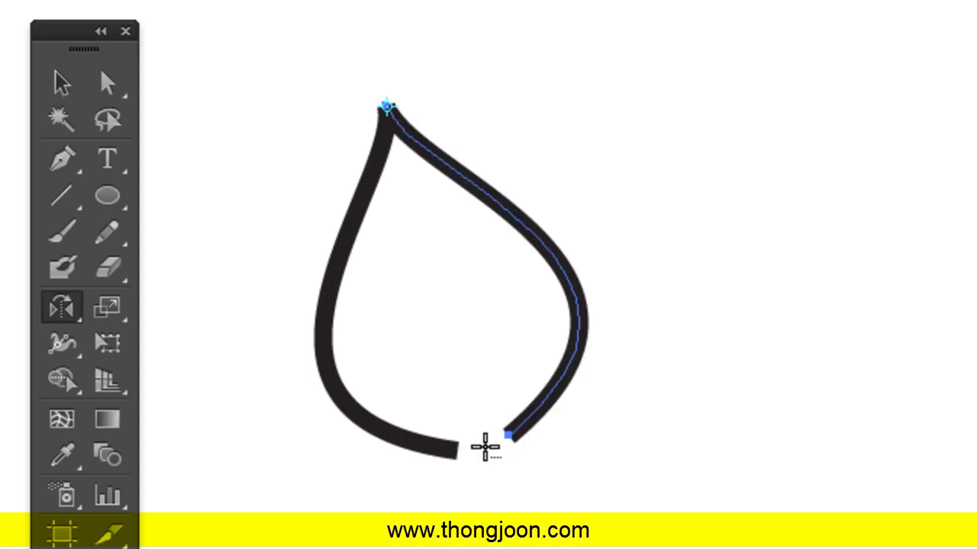